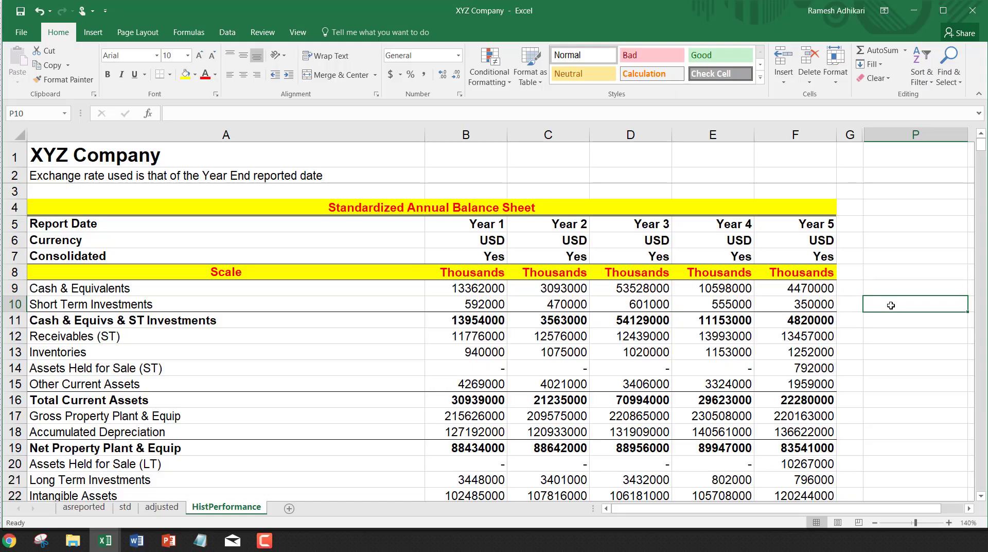
Enter the label "Net Debt" in cell P10
text(Ne)
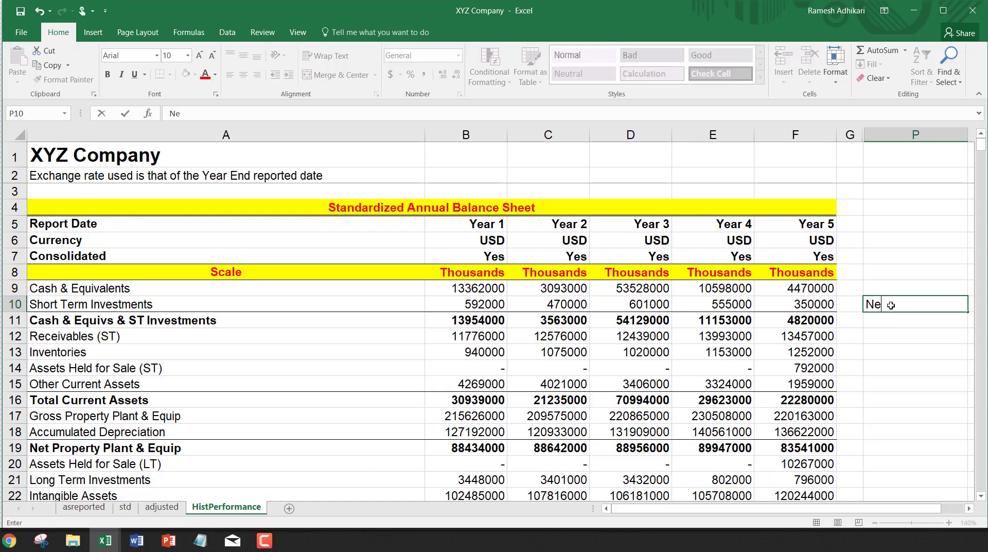
text(t Debt)
key(Return)
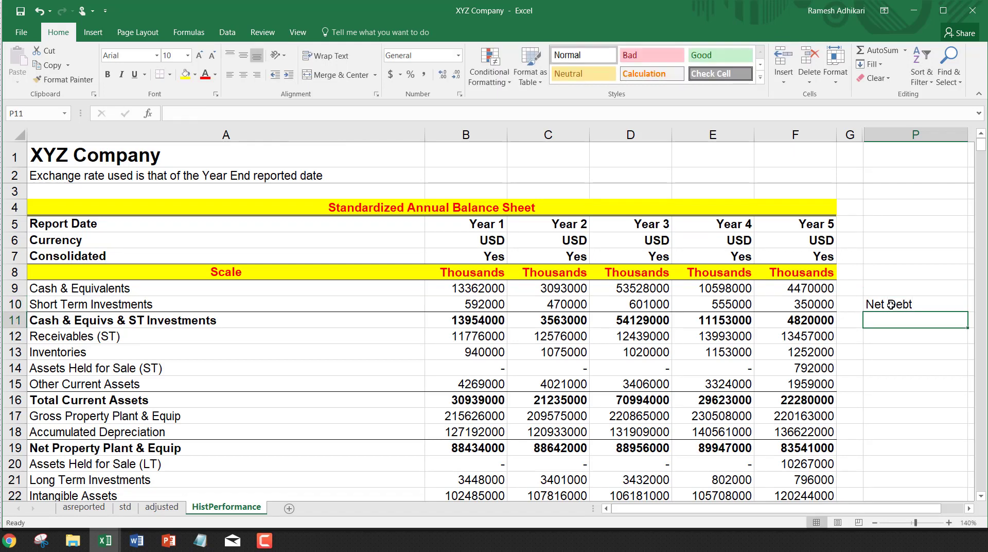
Calculate Year 5 net debt in P11 as LT Debt & Leases plus Current Debt minus Cash & Equivs & ST Investments (=F33+F30-F11)
text(=)
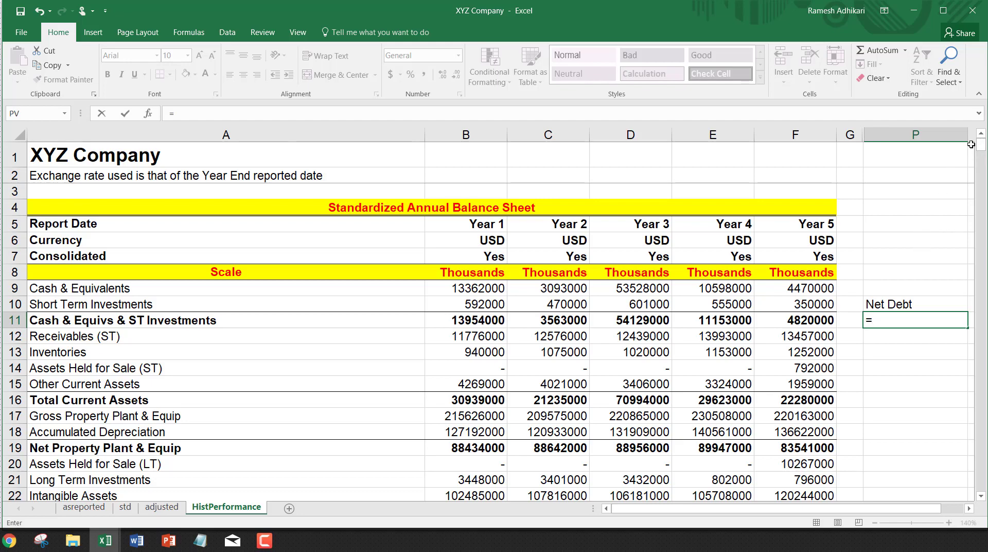
drag(981, 147, 983, 168)
scroll(137, 321, up, 3)
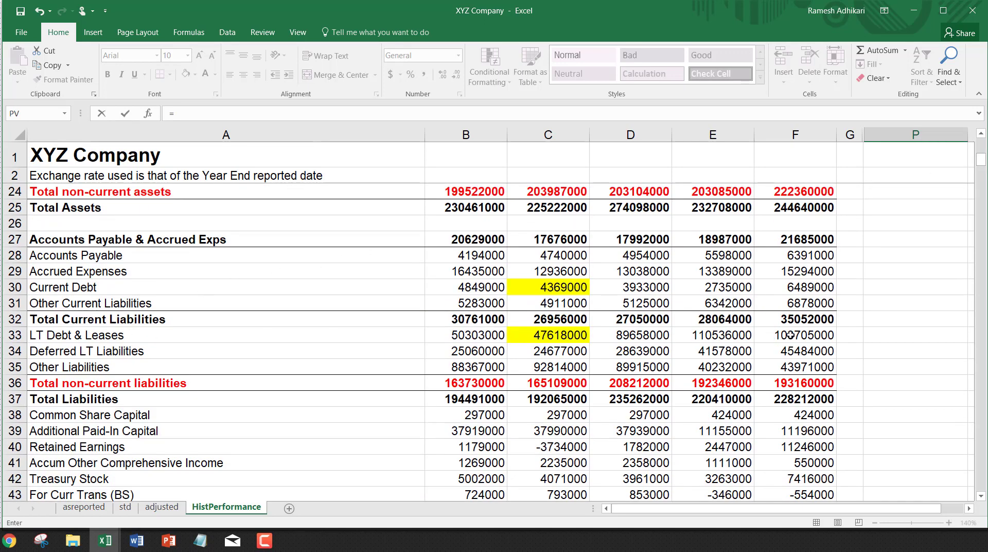
click(791, 334)
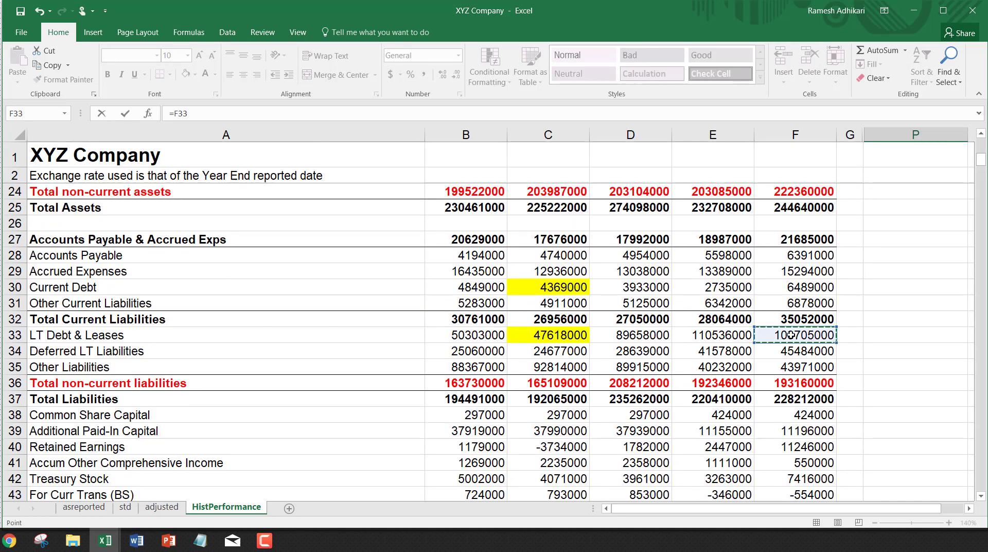
text(+)
click(799, 287)
text(-)
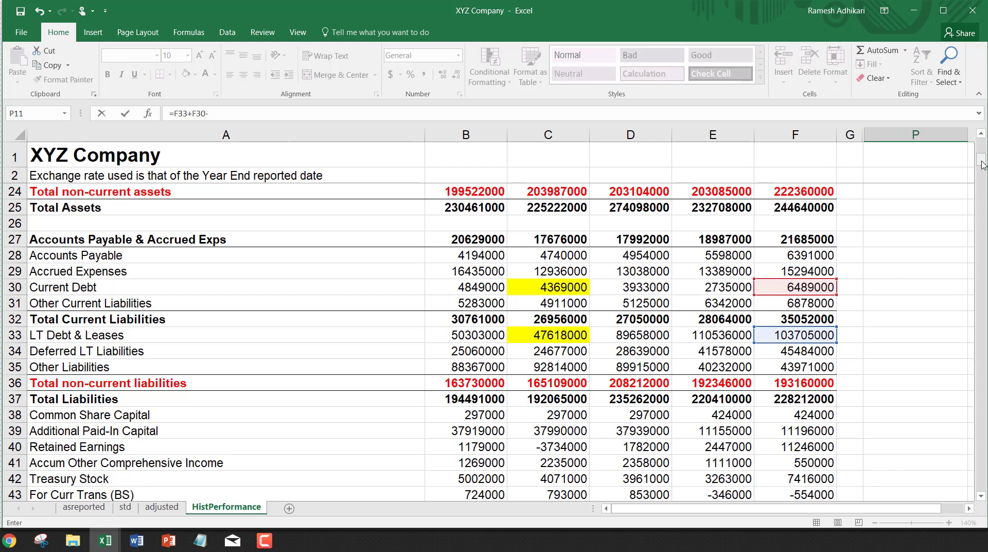
drag(981, 148, 981, 145)
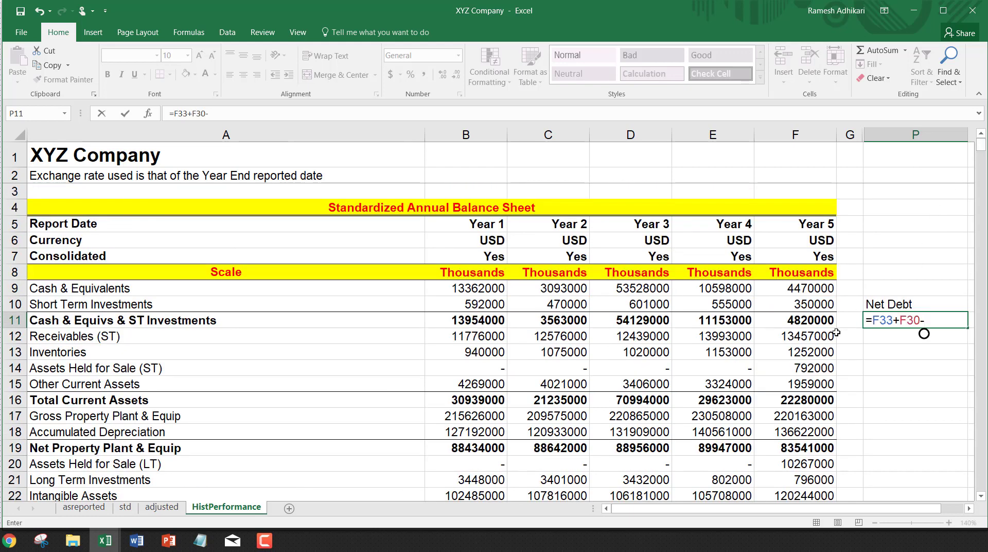
click(809, 322)
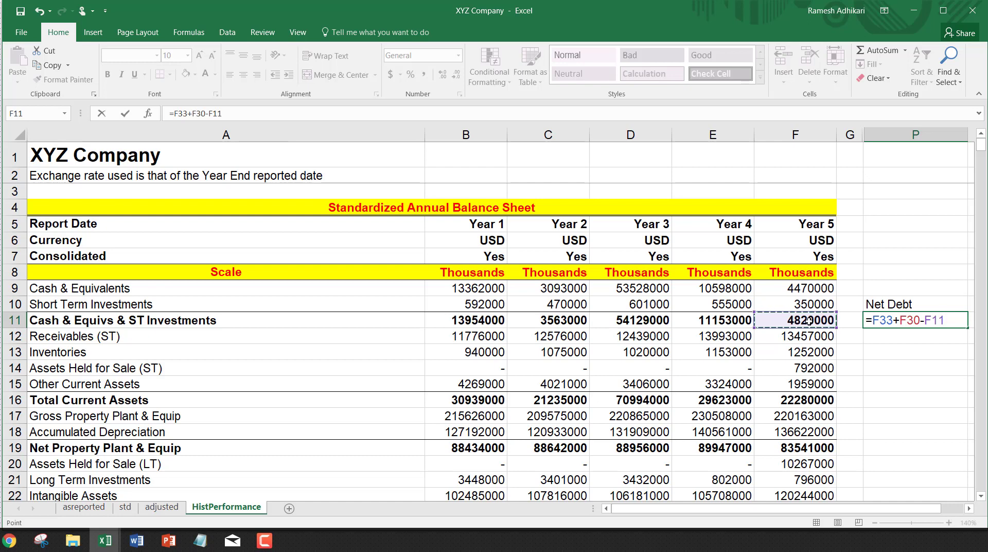
key(Return)
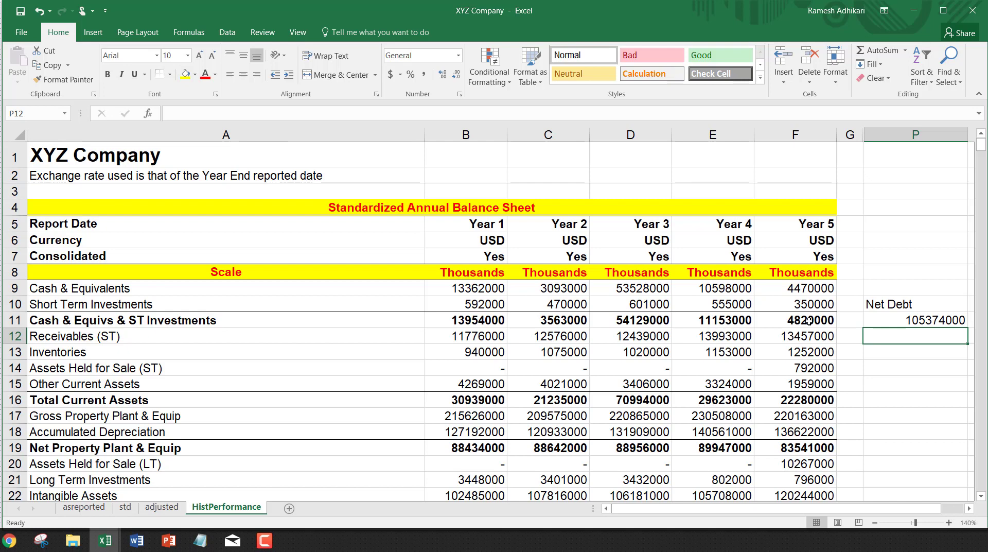
Enter the label "Book Value Eq" in cell P12, below the net debt figure
click(905, 320)
click(898, 338)
text(B)
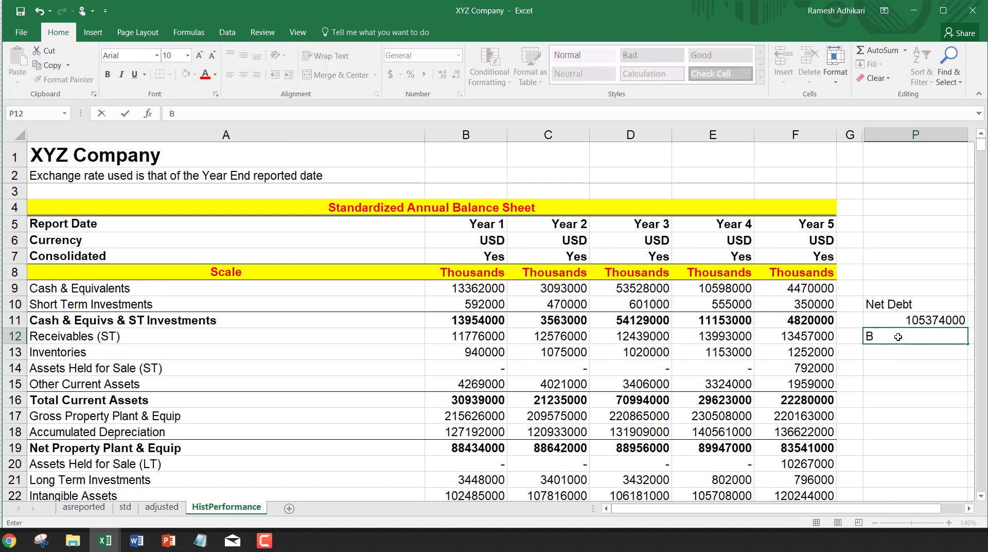
text(ook Value Eq)
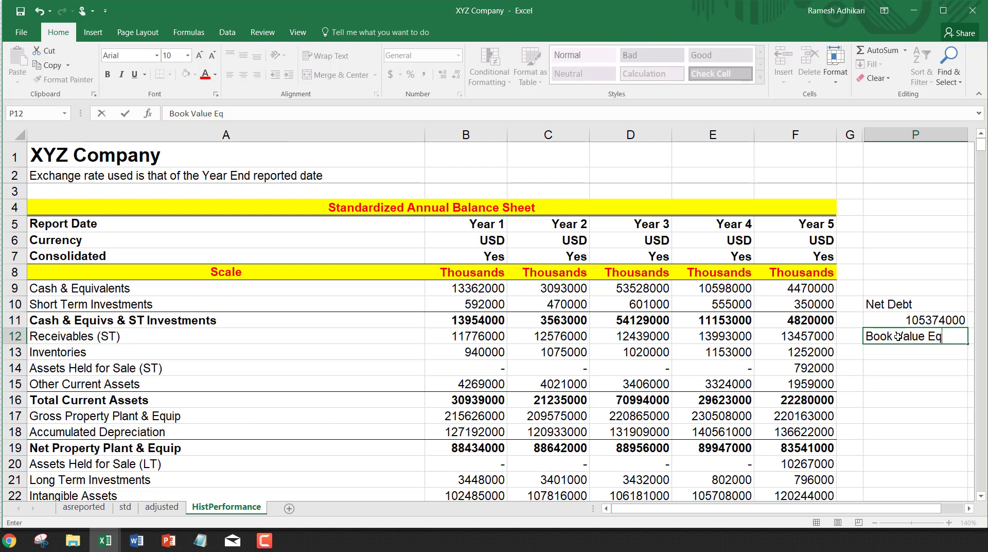
key(Return)
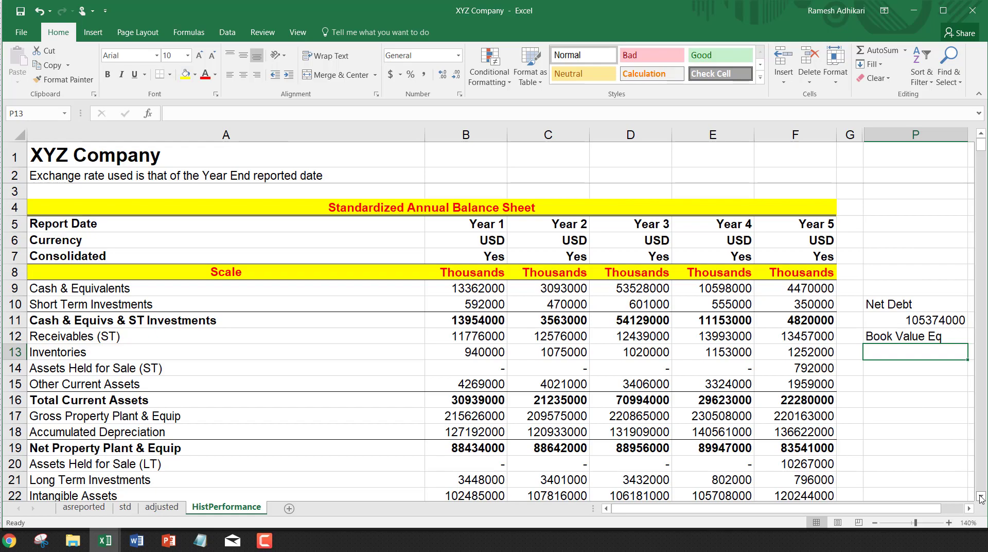
Locate Year 5 Total Equity on the balance sheet and link it into P13 with the formula =F45
drag(981, 497, 981, 497)
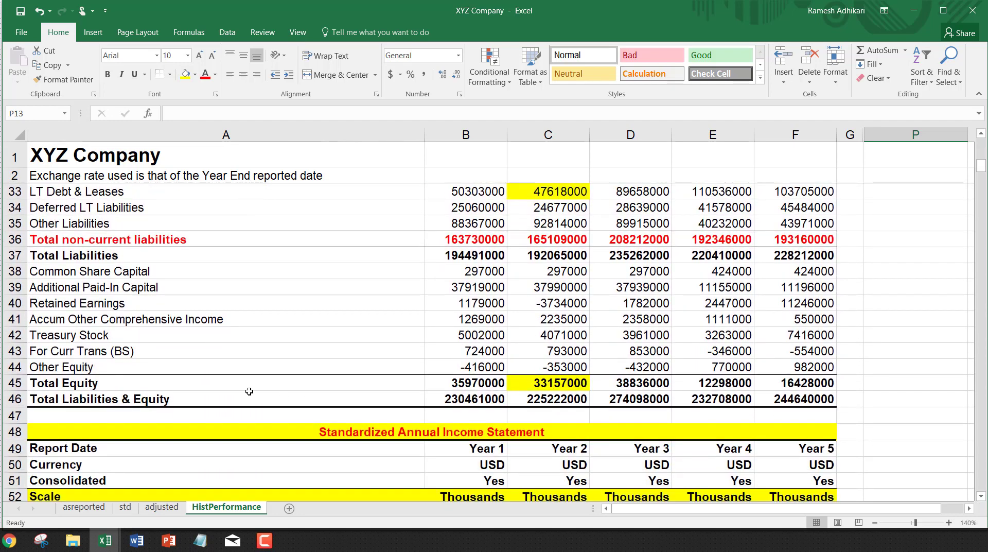
click(792, 383)
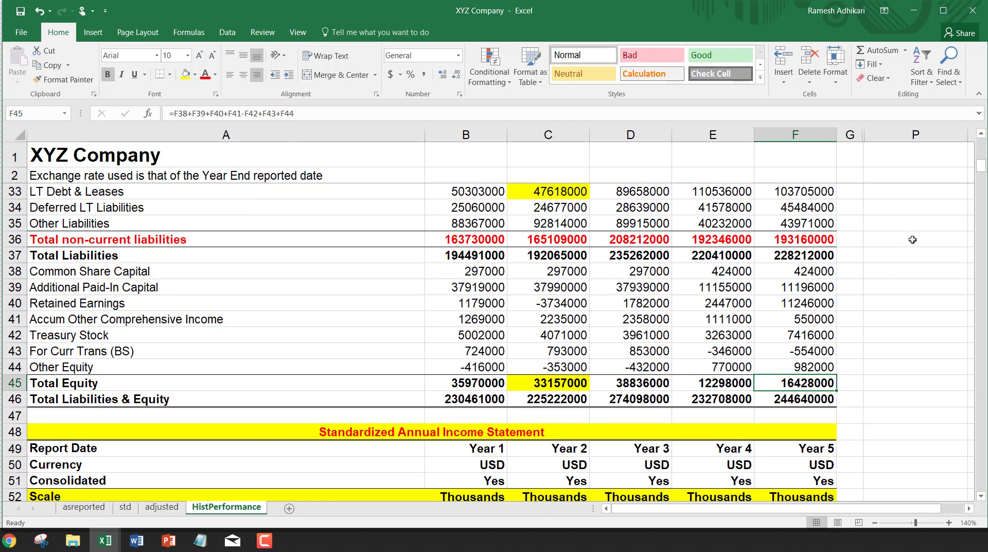
click(981, 133)
scroll(981, 133, up, 6)
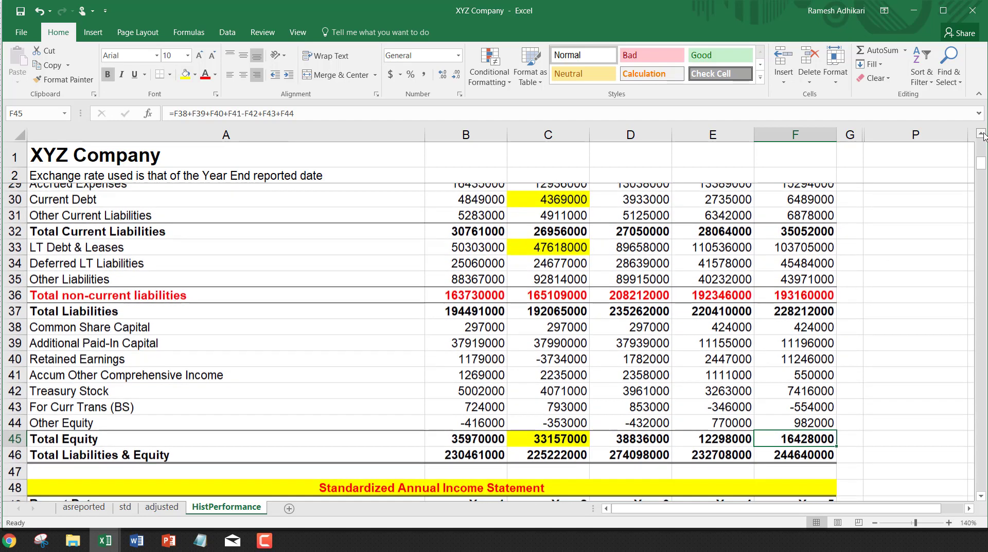
scroll(981, 133, up, 3)
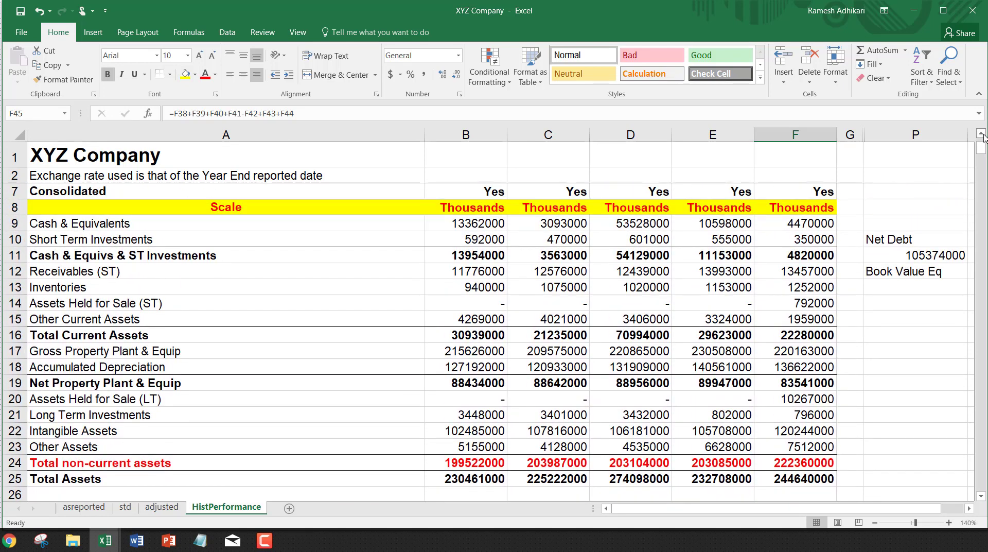
click(882, 292)
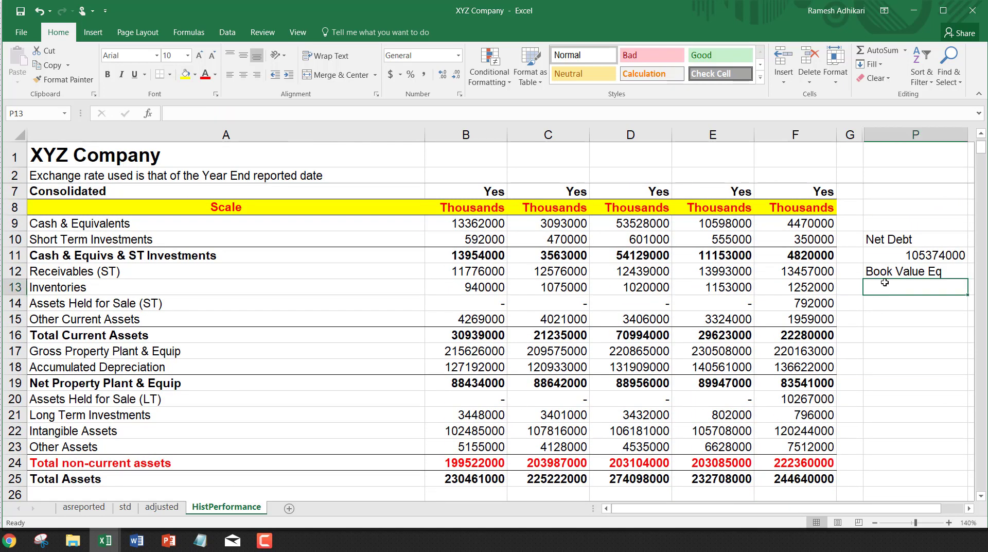
text(=)
mouse_move(983, 149)
mouse_down()
mouse_move(982, 180)
mouse_move(982, 168)
mouse_up()
click(801, 288)
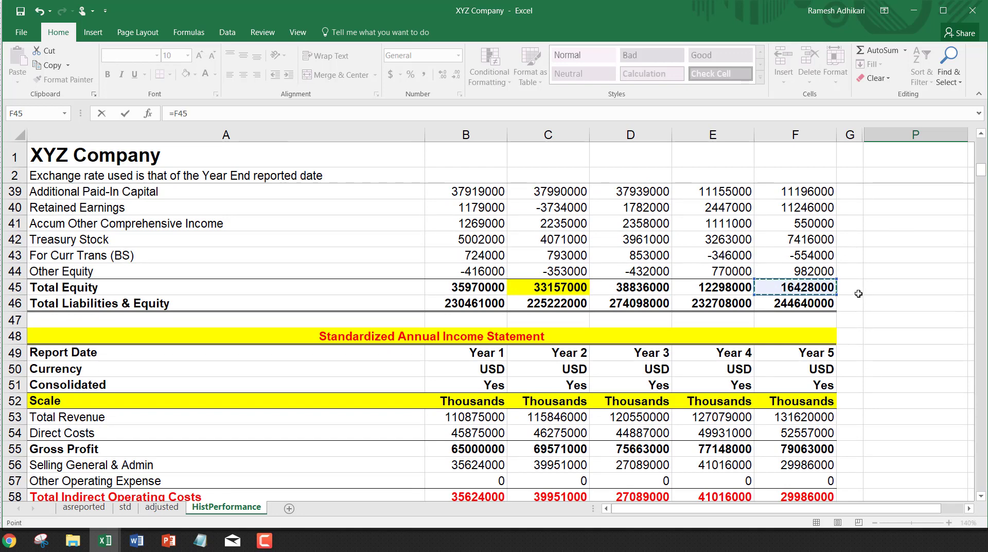
key(Escape)
key(Return)
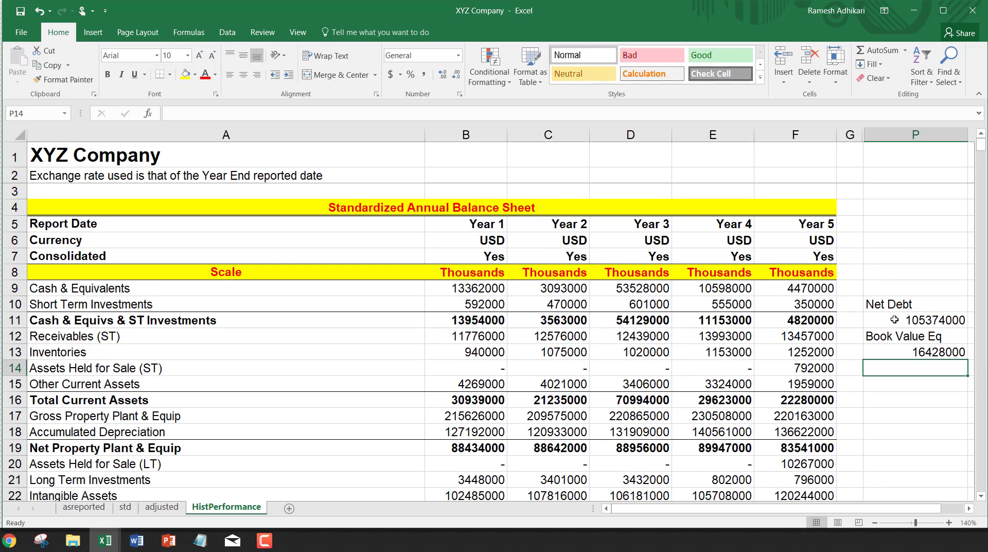
Fill the Net Debt and Book Value Eq labels and figures in P10:P13 with yellow
drag(892, 304, 898, 319)
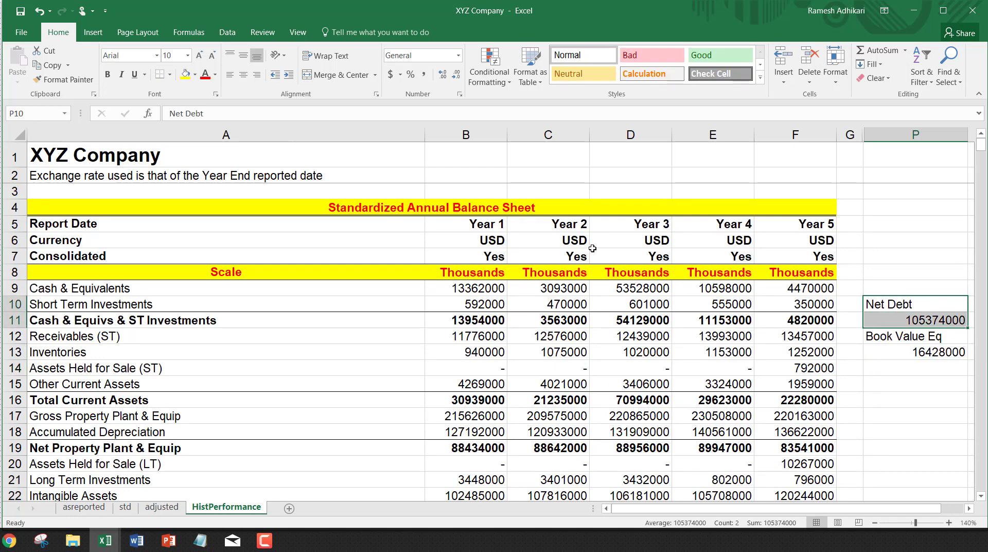
click(186, 76)
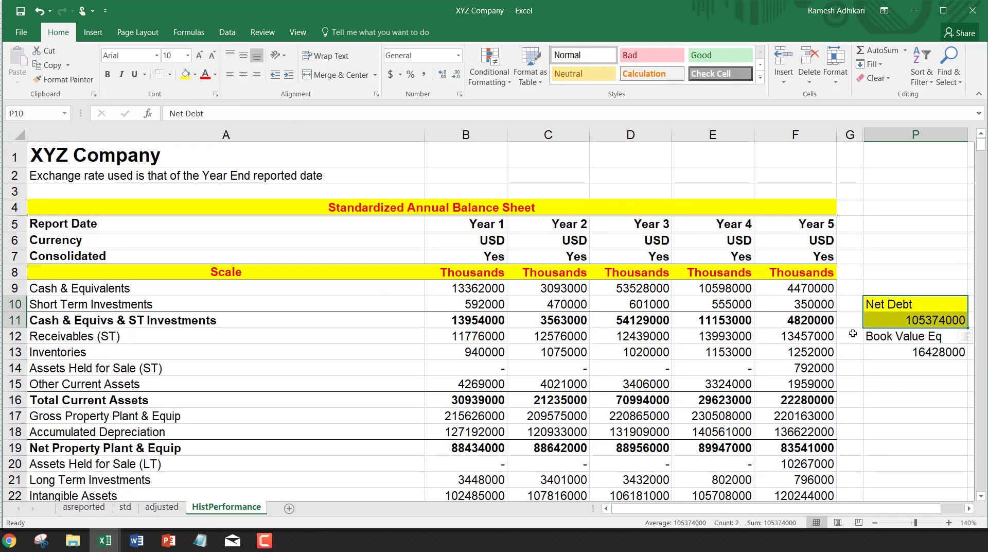
drag(894, 336, 899, 352)
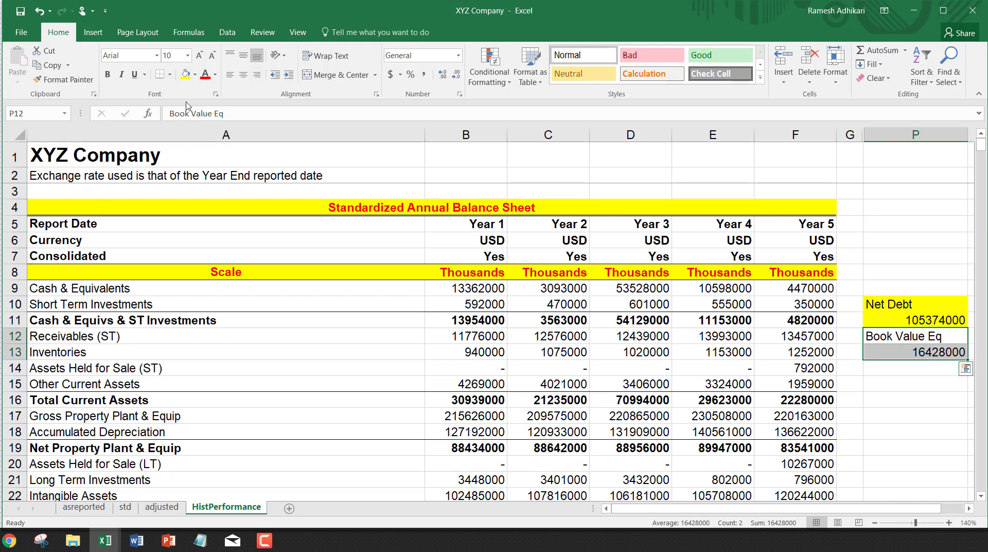
click(186, 76)
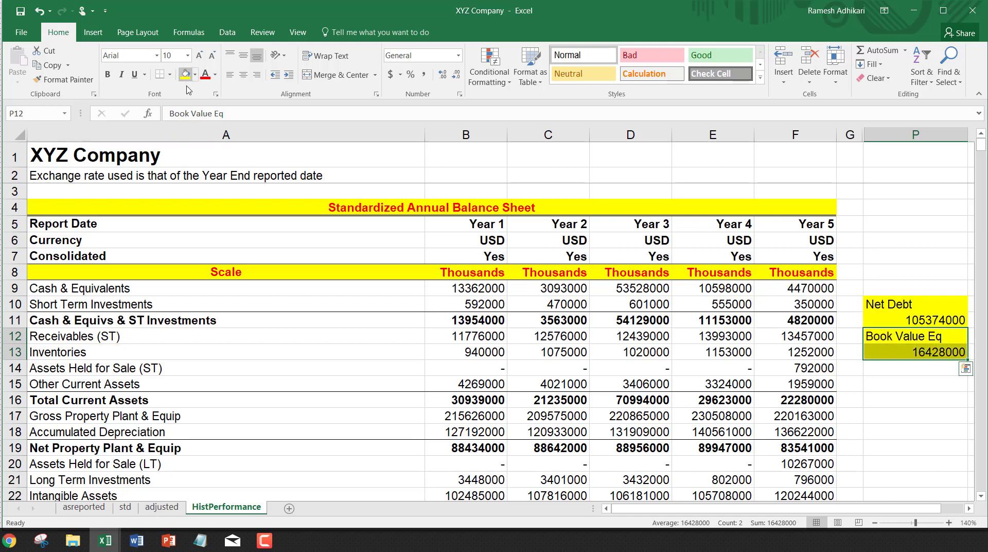
Enter the label "IC" in cell P15, leaving one empty row below the yellow block
click(874, 387)
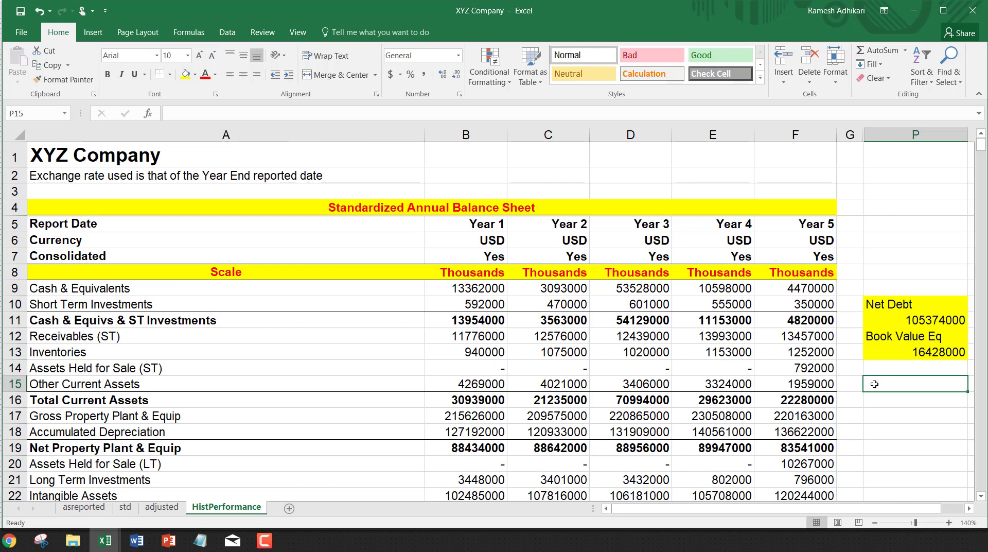
text(IC)
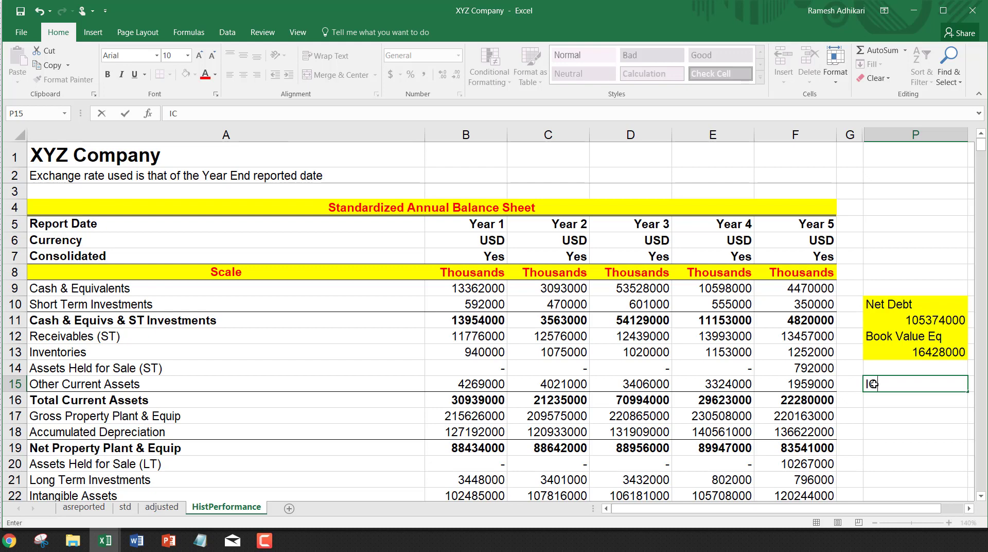
key(Return)
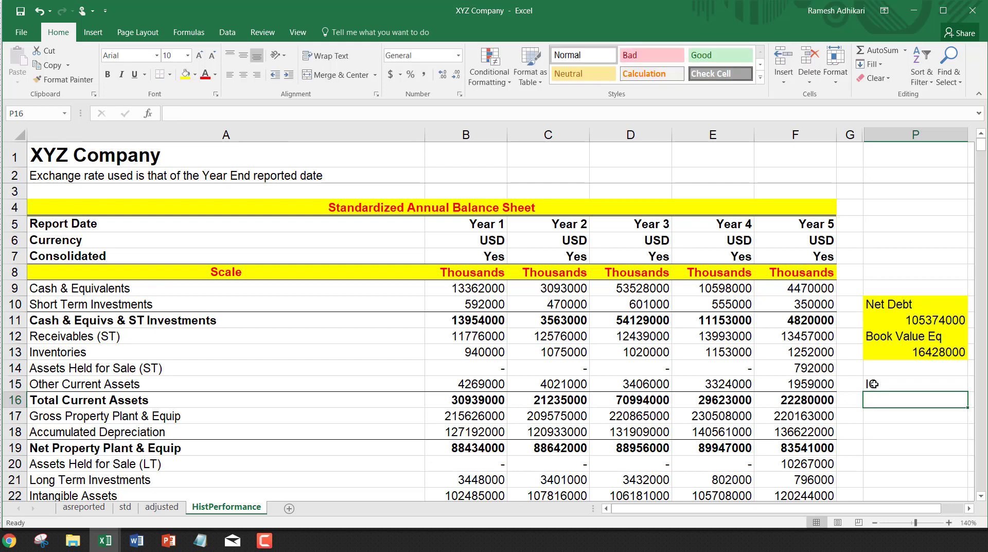
Calculate IC in P16 as net debt plus book value of equity (=P11+P13), and select the resulting cell
text(=)
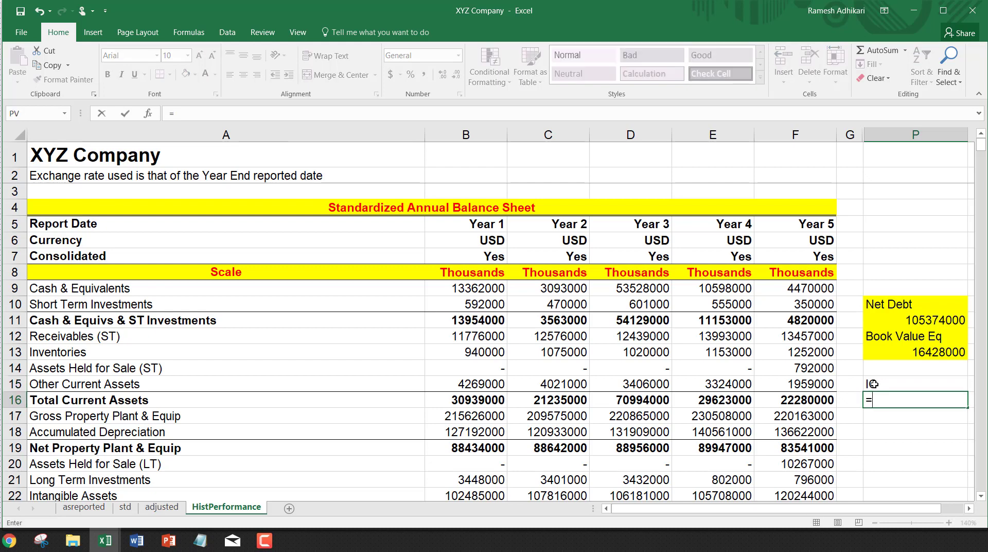
click(904, 320)
text(+)
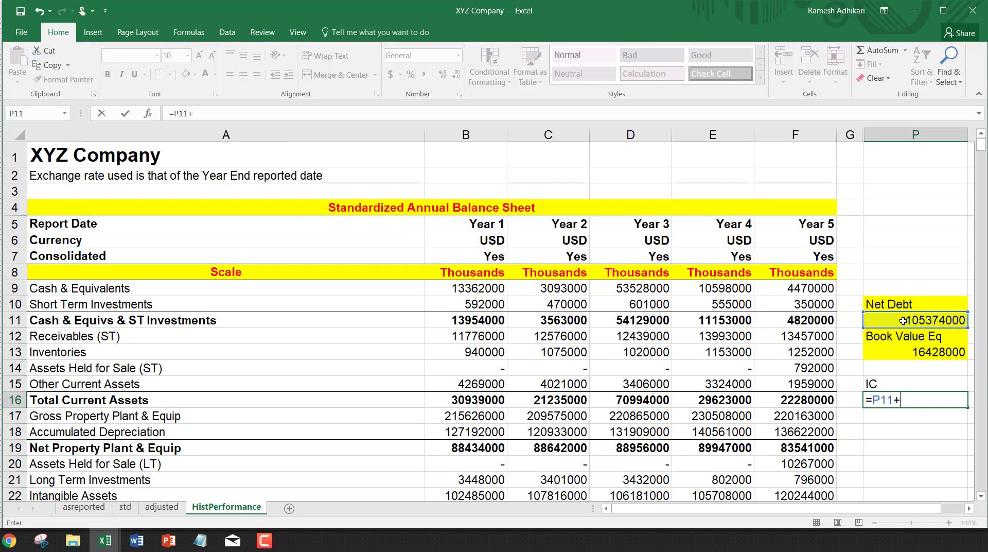
click(912, 352)
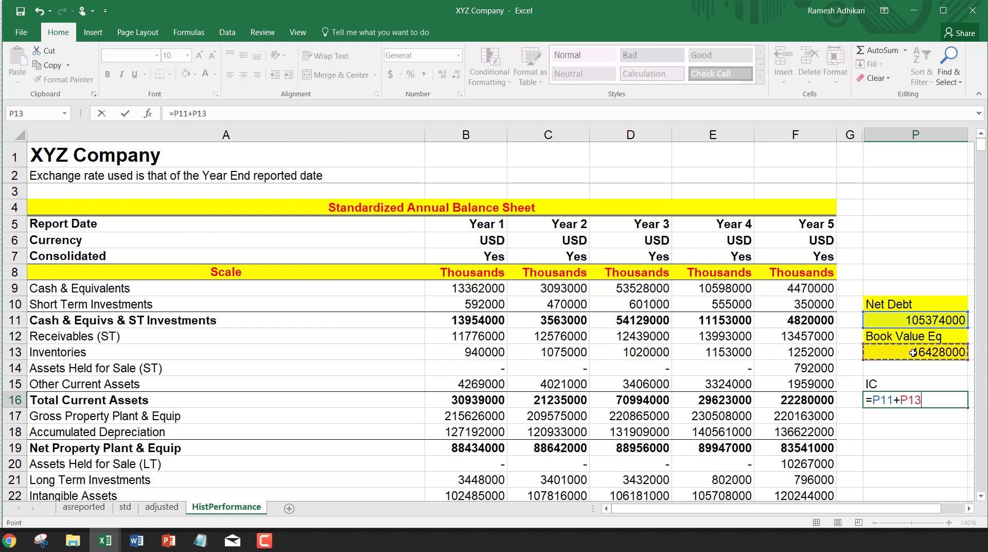
key(Return)
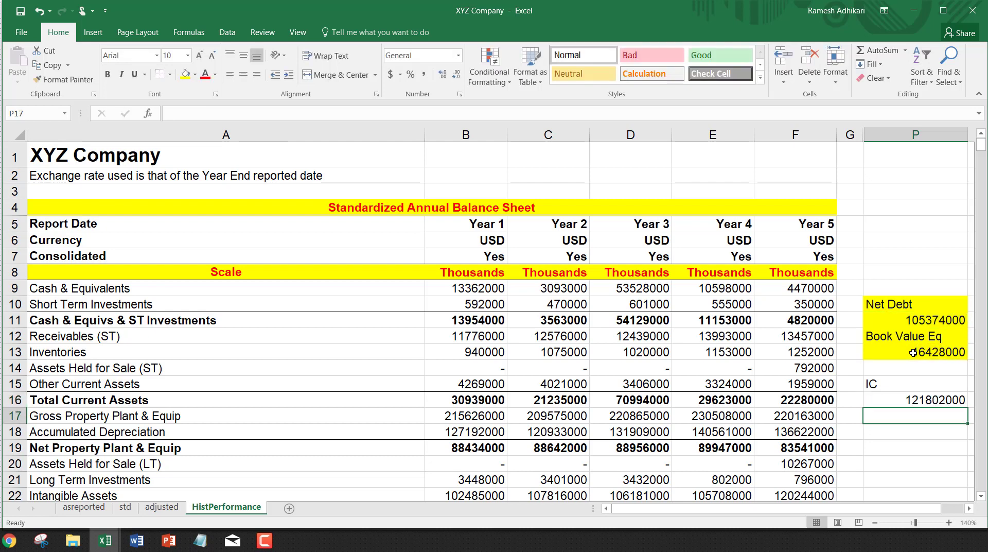
drag(910, 509, 913, 448)
click(926, 399)
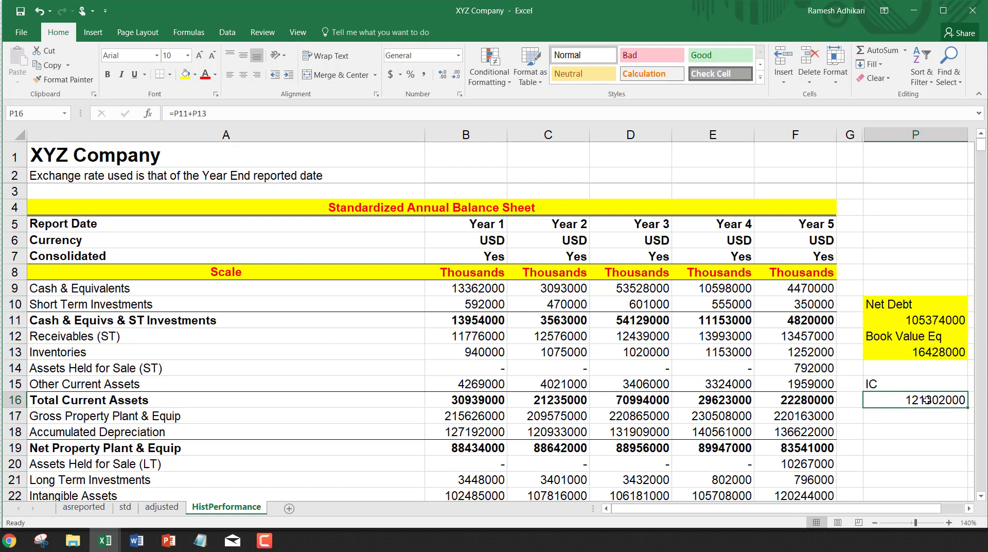